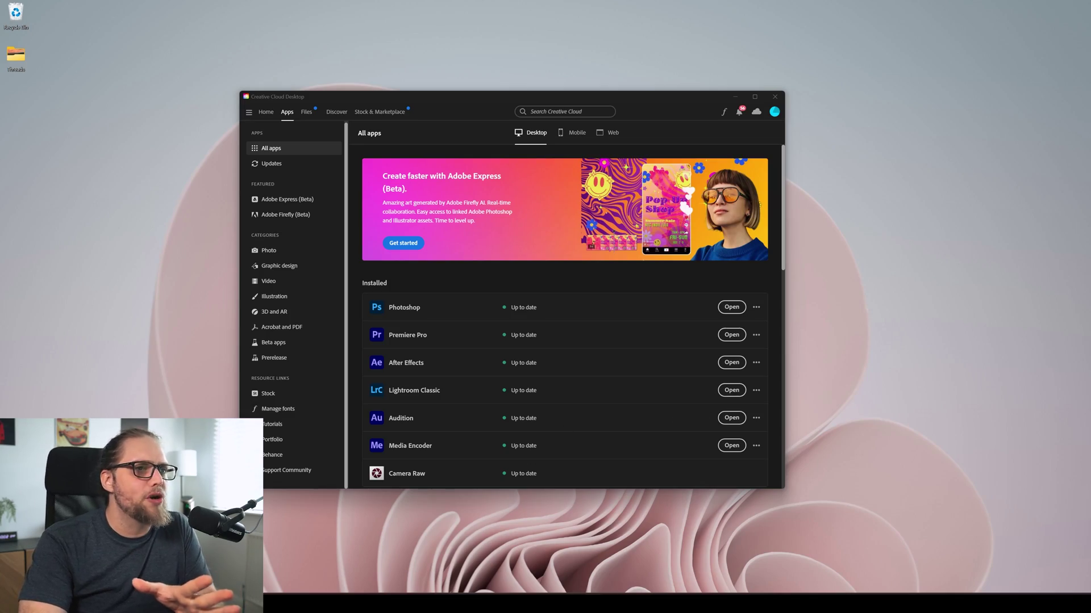
Nudge the Creative Cloud window and show the list of Beta apps.
{"action": "left_click_drag", "start_coordinate": [526, 100], "coordinate": [544, 118]}
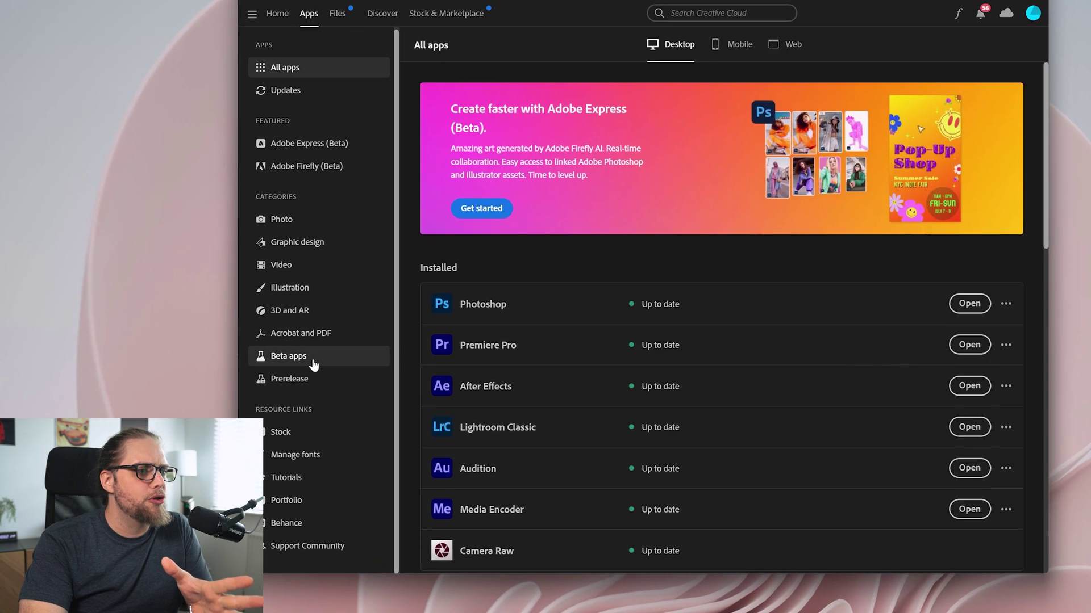
{"action": "left_click", "coordinate": [306, 362]}
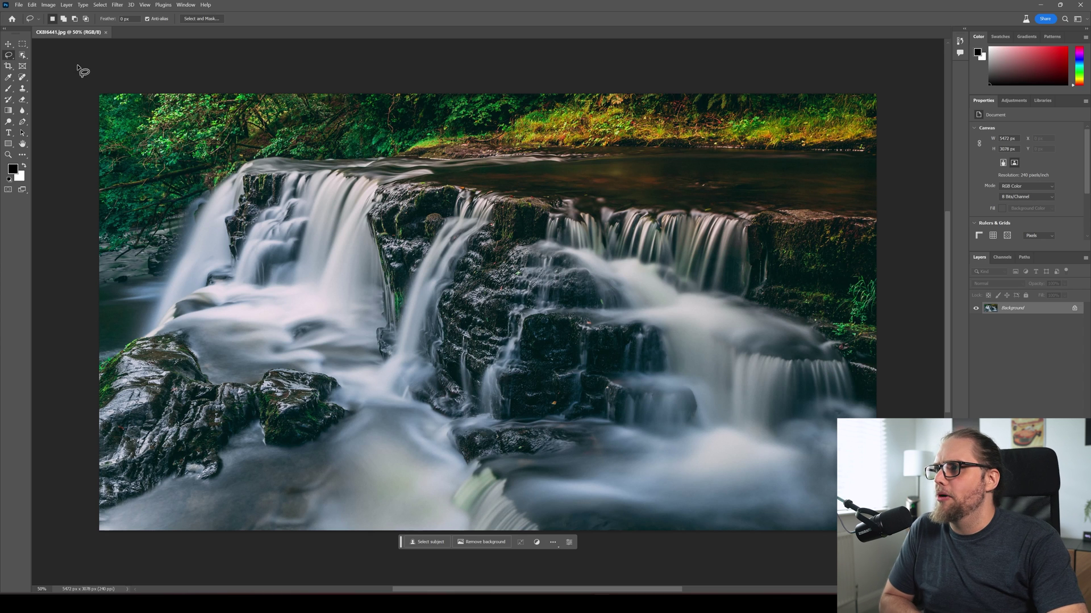
Extend the waterfall's crop frame past its left, bottom and top edges, with Generative Expand's prompt ready.
{"action": "left_click", "coordinate": [8, 66]}
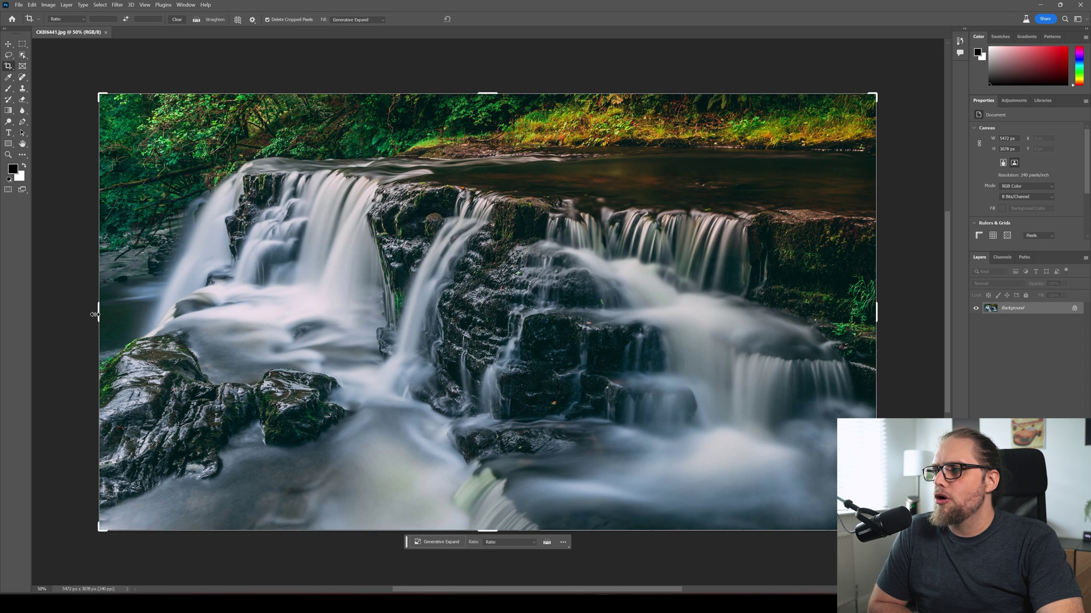
{"action": "left_click_drag", "start_coordinate": [98, 314], "coordinate": [48, 322]}
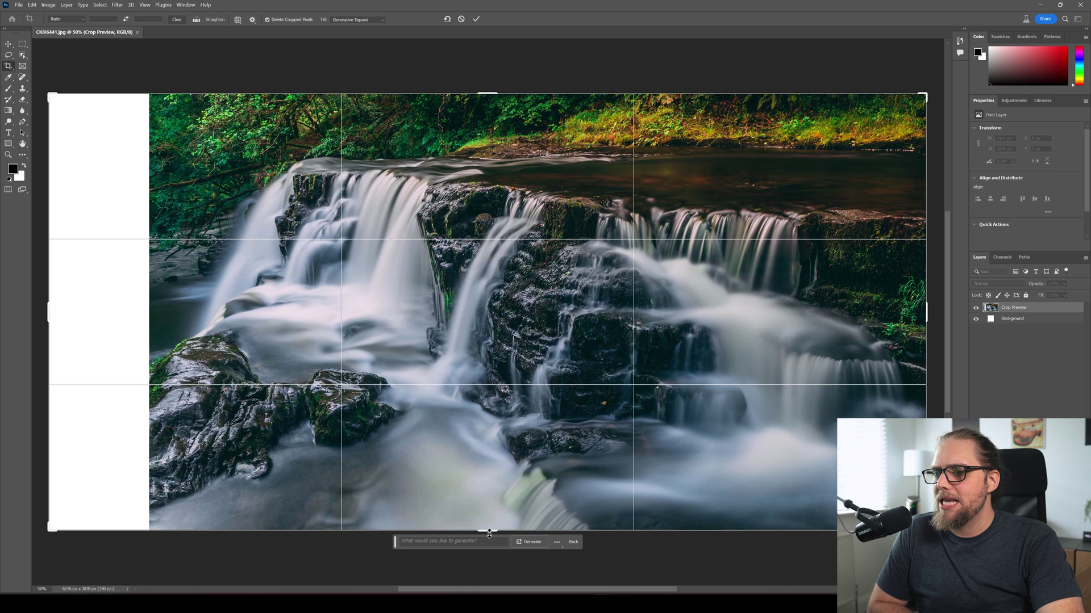
{"action": "left_click_drag", "start_coordinate": [489, 534], "coordinate": [487, 539]}
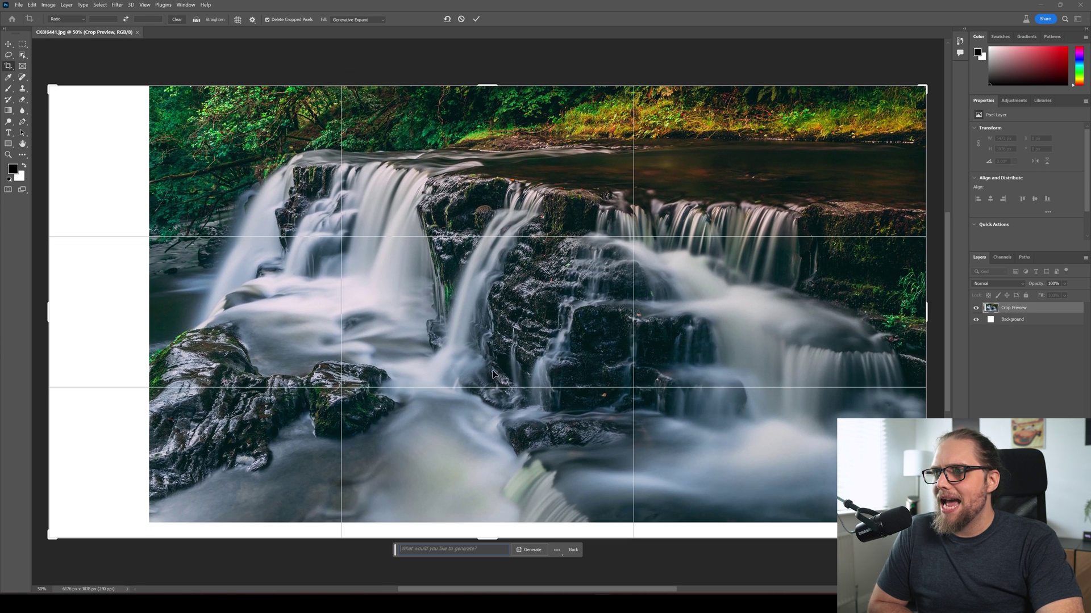
{"action": "left_click_drag", "start_coordinate": [487, 87], "coordinate": [486, 67]}
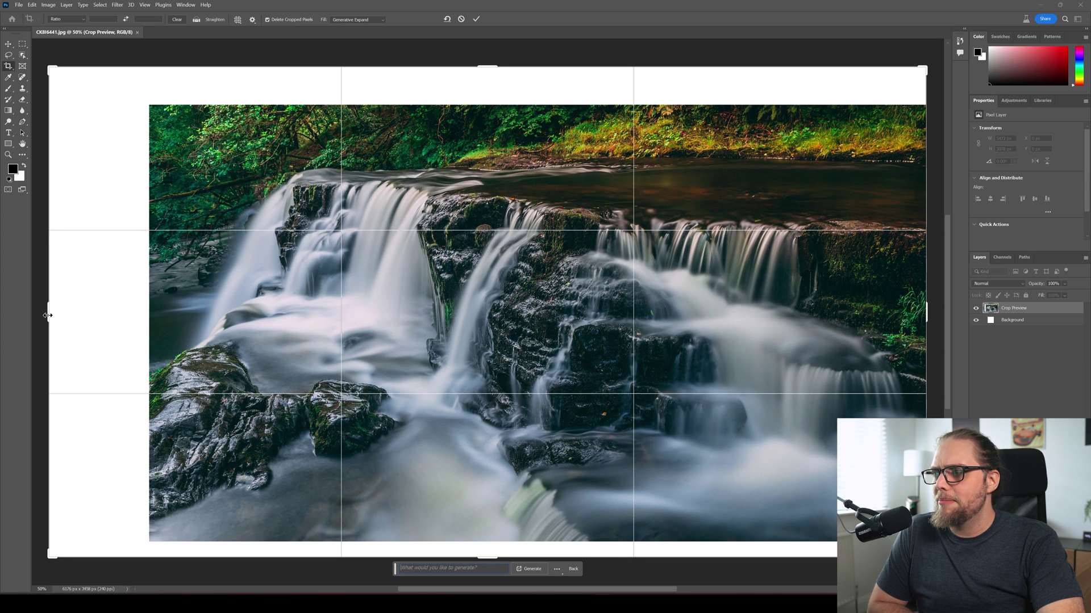
{"action": "left_click_drag", "start_coordinate": [47, 315], "coordinate": [39, 316]}
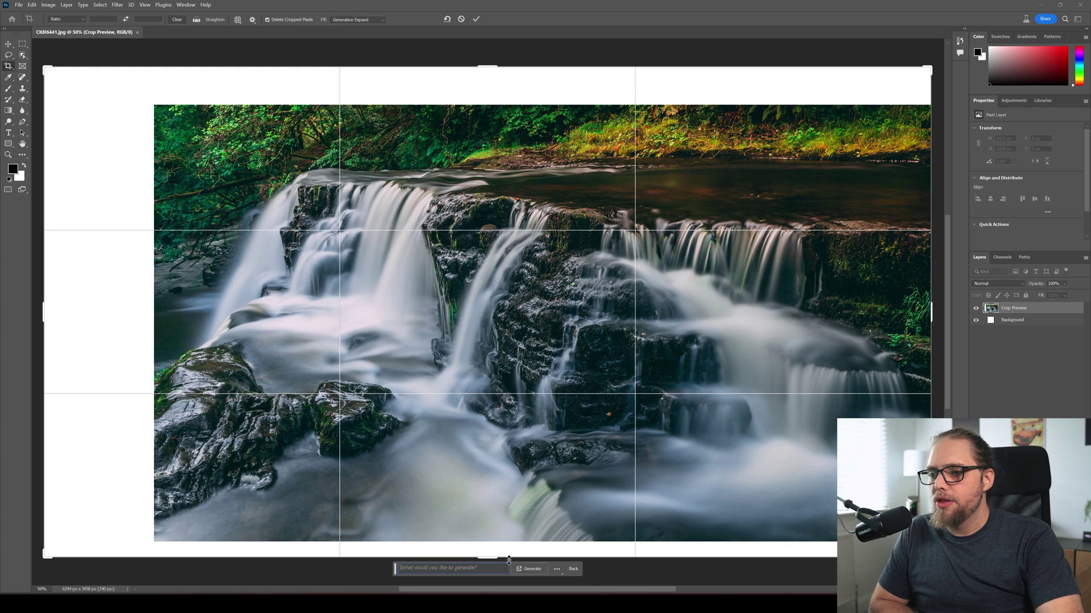
{"action": "left_click", "coordinate": [567, 570]}
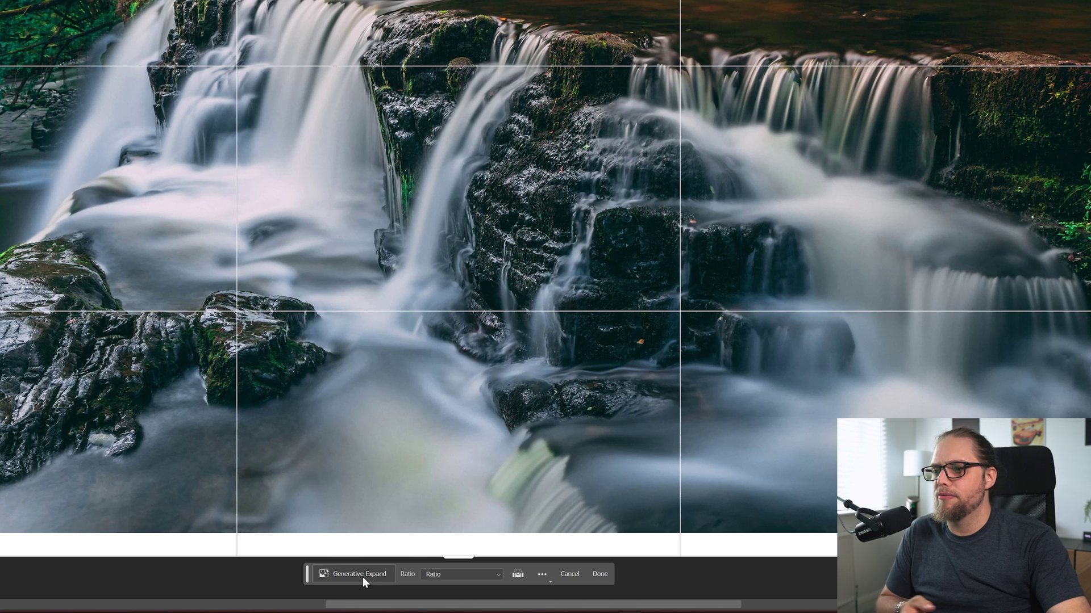
{"action": "left_click", "coordinate": [363, 575]}
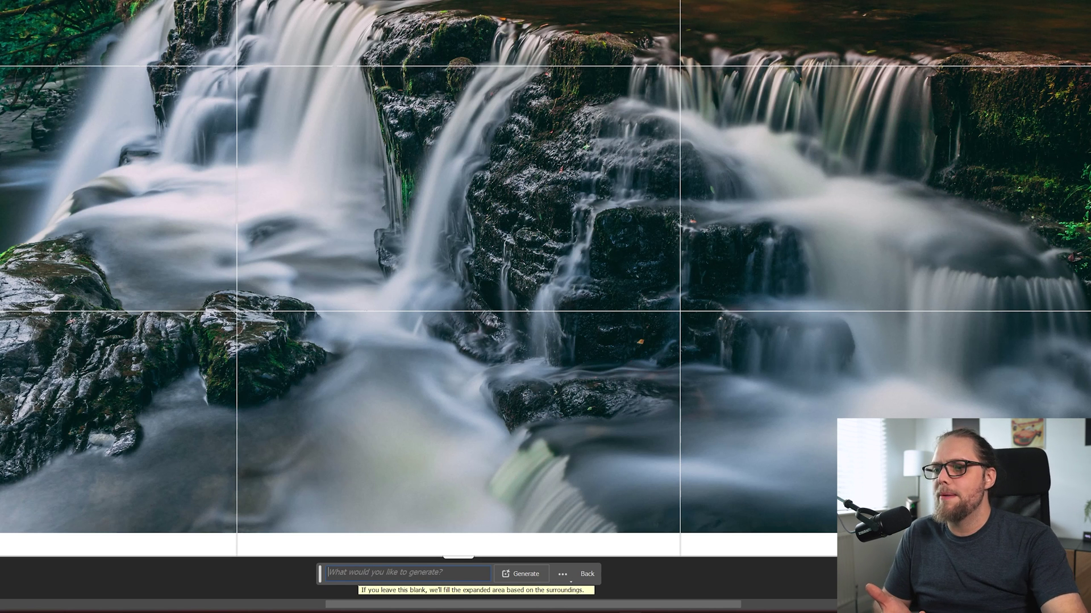
Generate the expanded waterfall, fit it on screen, and choose the third of three variations.
{"action": "left_click", "coordinate": [527, 578]}
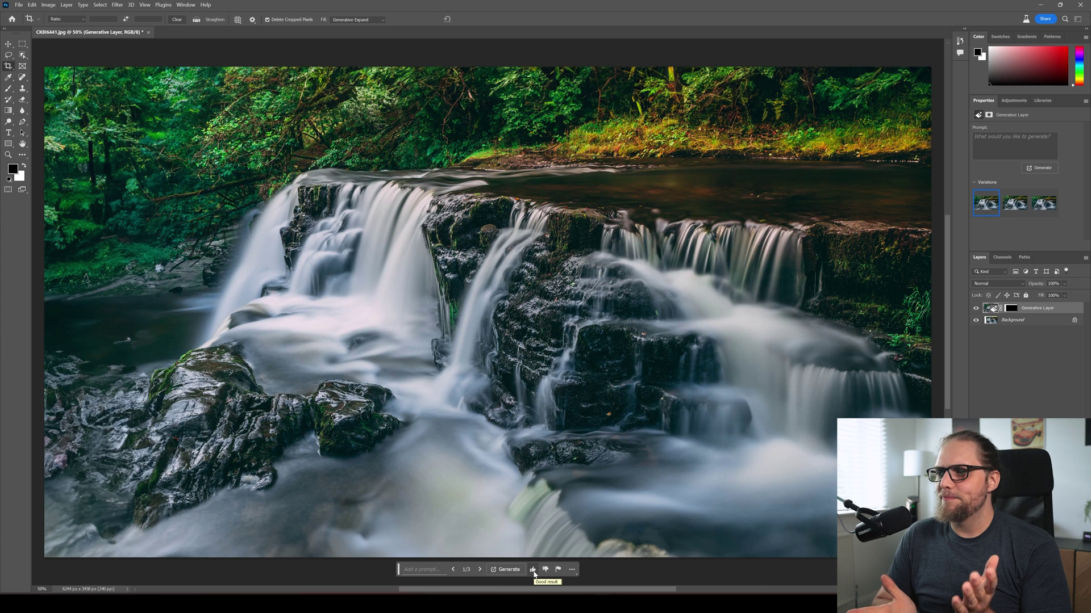
{"action": "key", "text": "ctrl+0"}
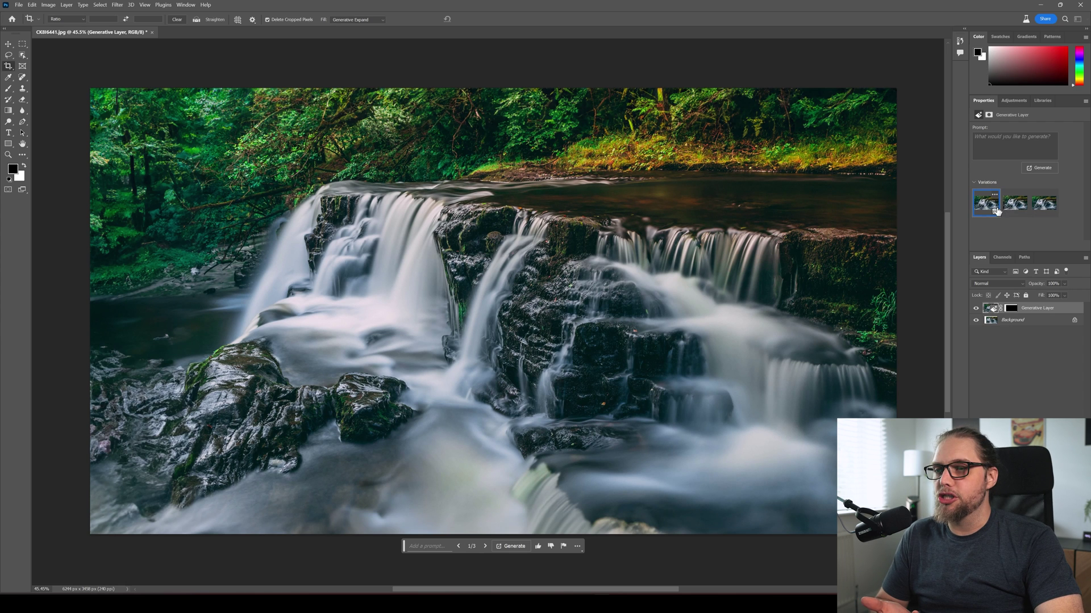
{"action": "left_click", "coordinate": [1014, 205]}
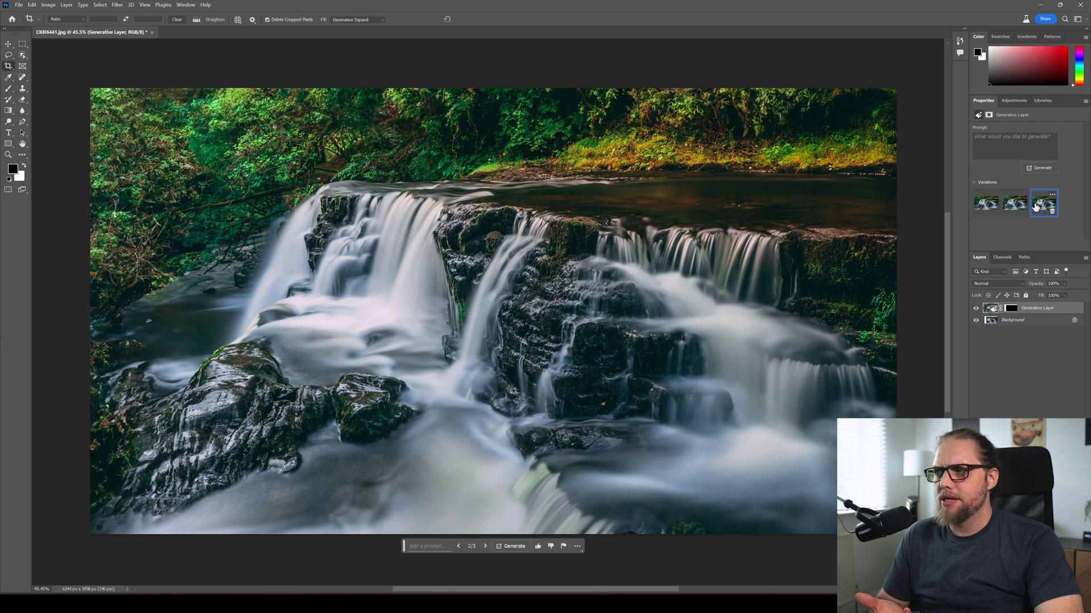
{"action": "left_click", "coordinate": [1034, 207]}
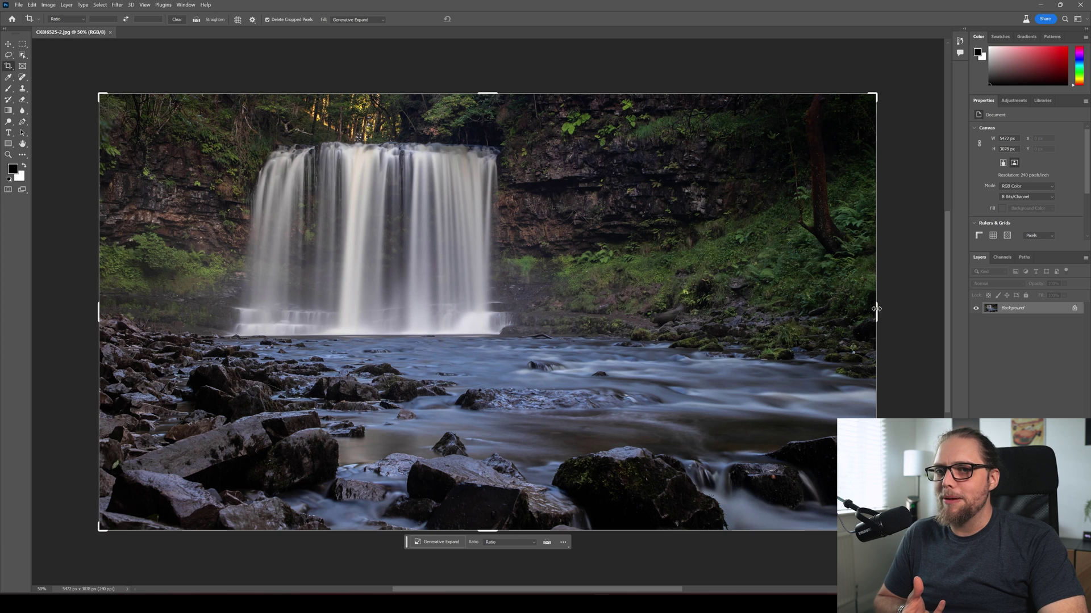
Pull the second waterfall's crop in from the right and extend it above and below.
{"action": "left_click_drag", "start_coordinate": [876, 311], "coordinate": [760, 315]}
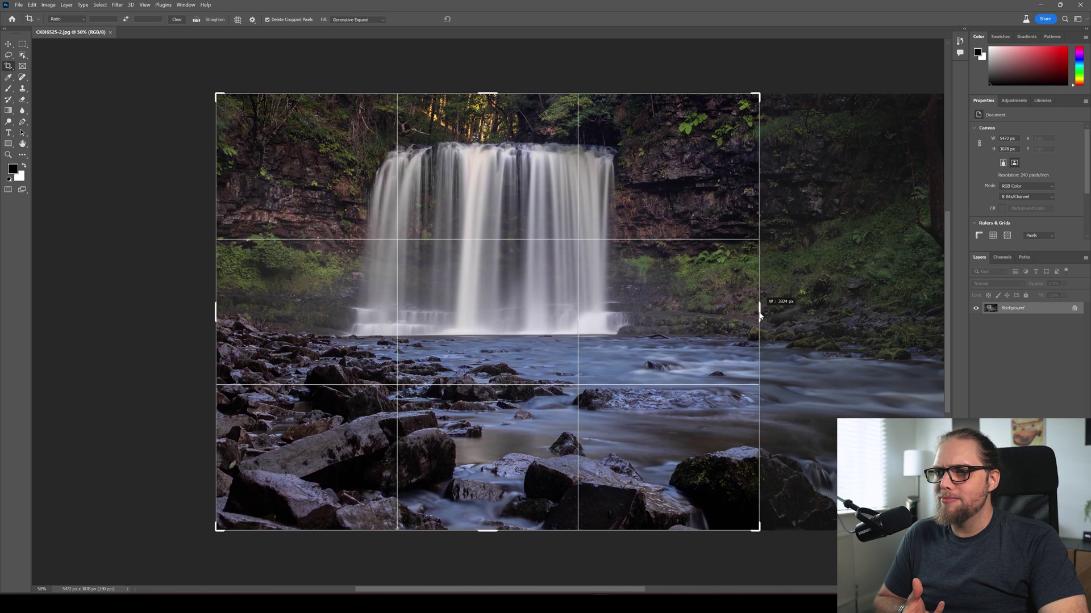
{"action": "left_click_drag", "start_coordinate": [487, 531], "coordinate": [491, 541]}
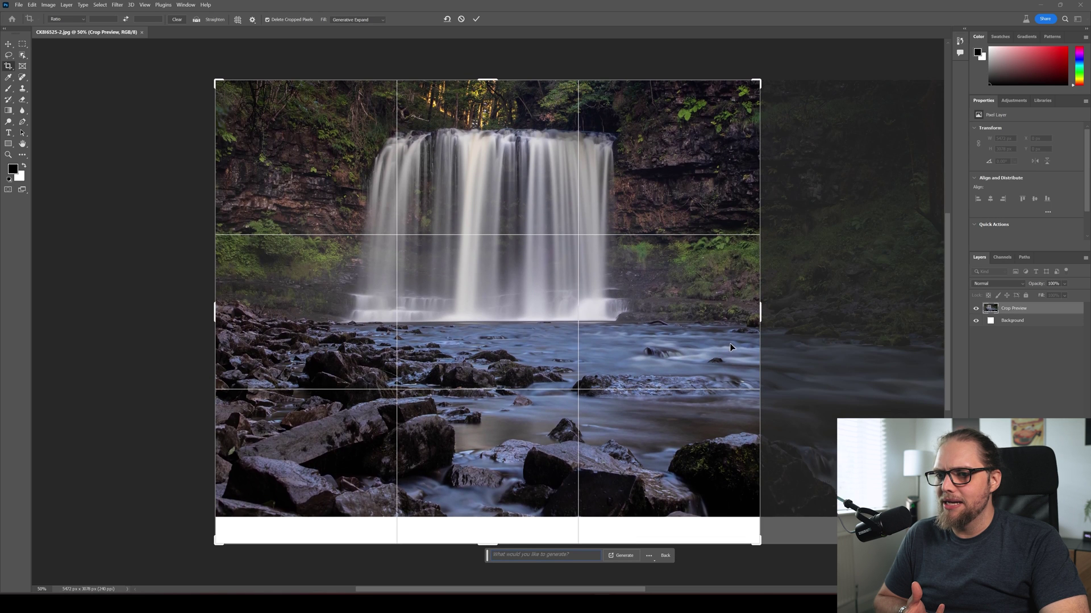
{"action": "left_click_drag", "start_coordinate": [488, 81], "coordinate": [486, 44]}
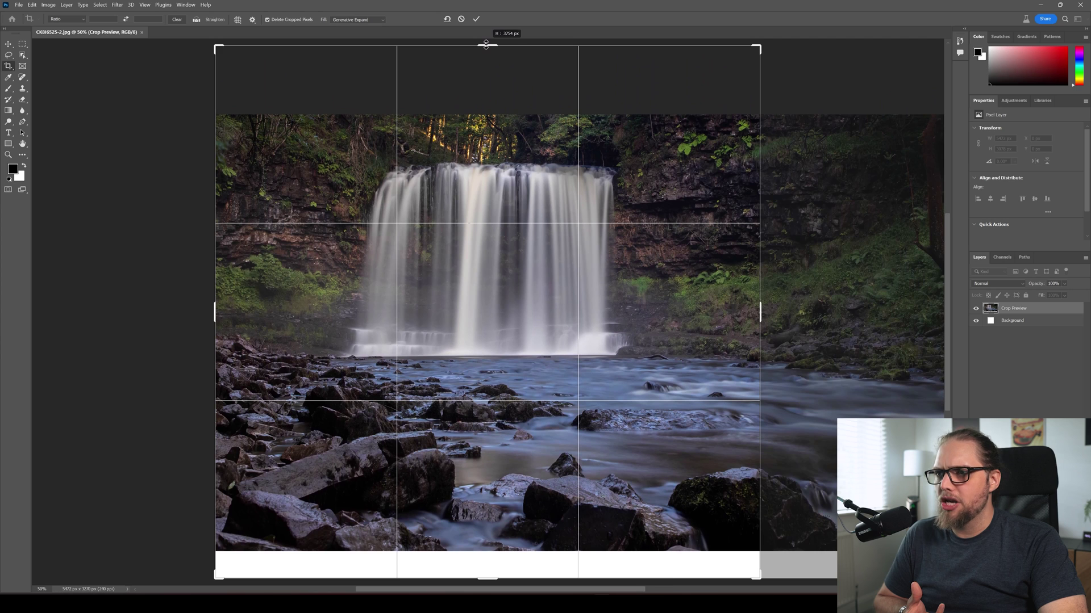
{"action": "left_click_drag", "start_coordinate": [486, 45], "coordinate": [486, 45]}
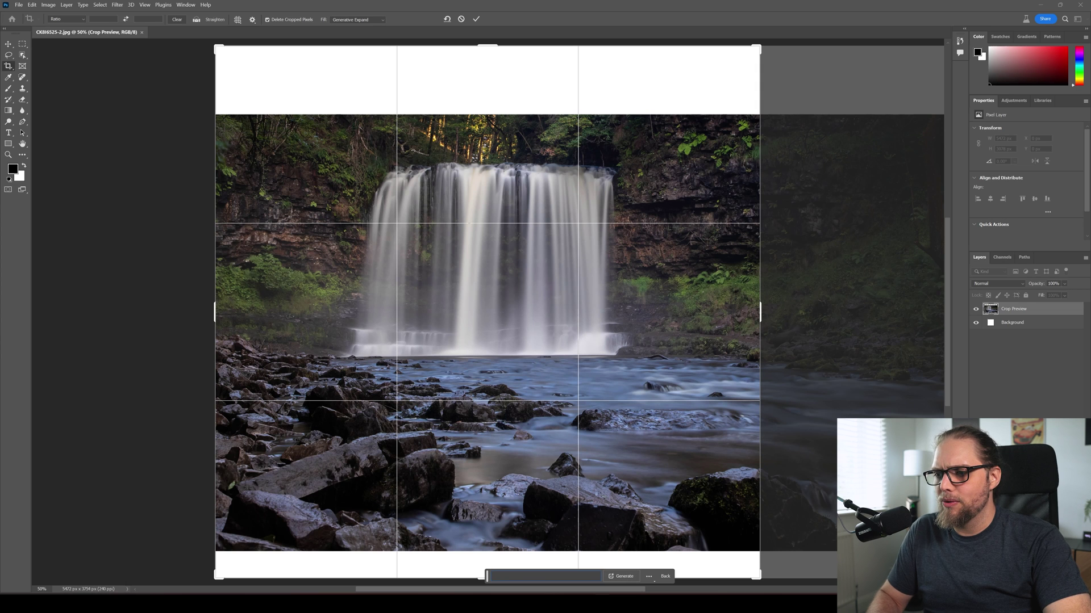
Generate the top and bottom fill, preview variations two and three, then return to the first.
{"action": "left_click", "coordinate": [621, 577]}
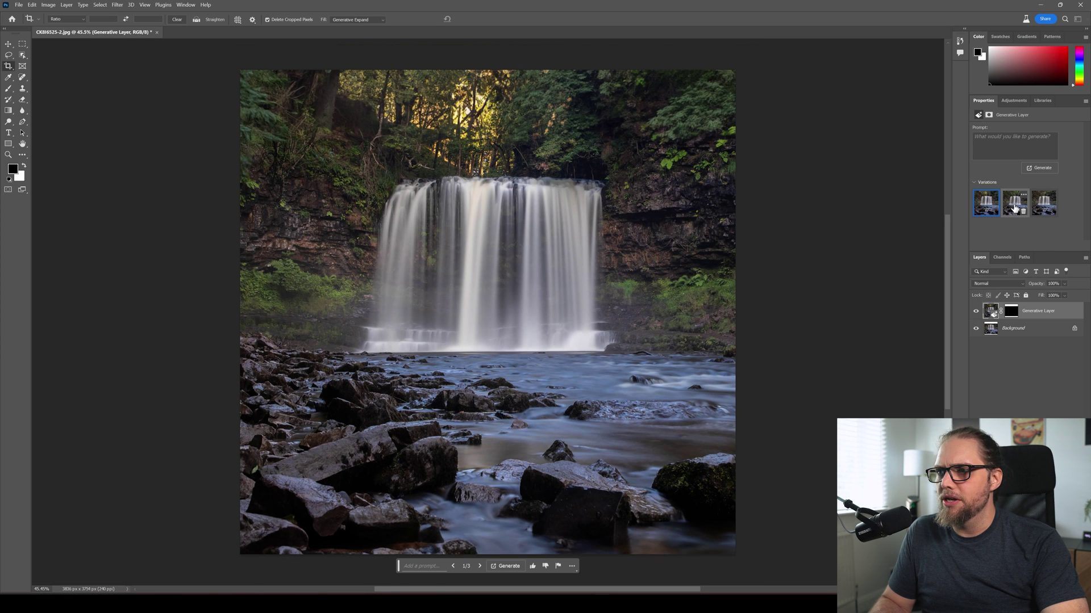
{"action": "left_click", "coordinate": [1015, 208]}
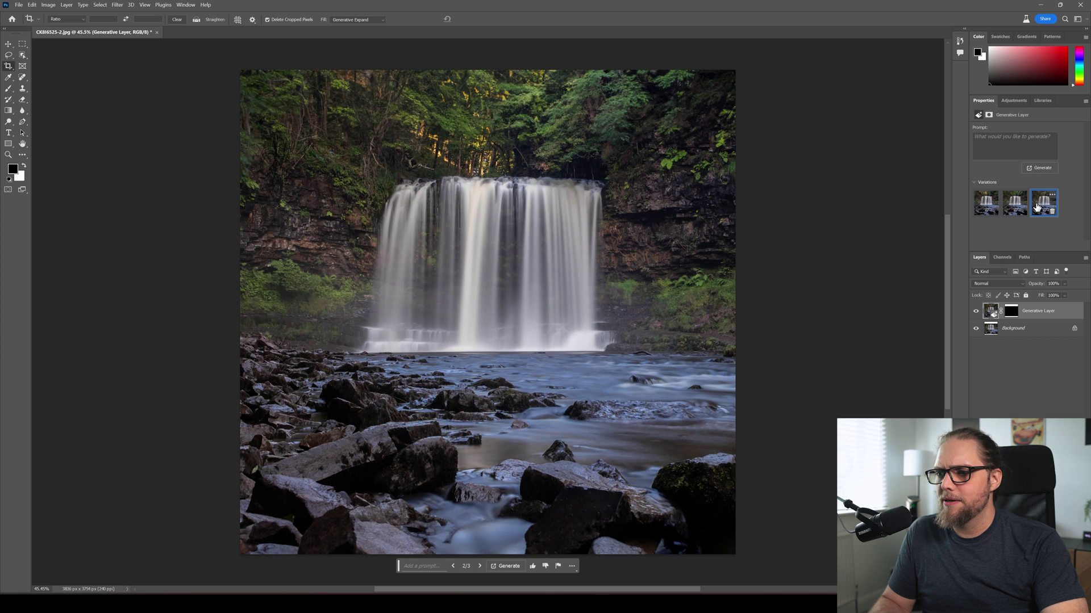
{"action": "left_click", "coordinate": [1038, 208]}
{"action": "left_click", "coordinate": [1021, 207]}
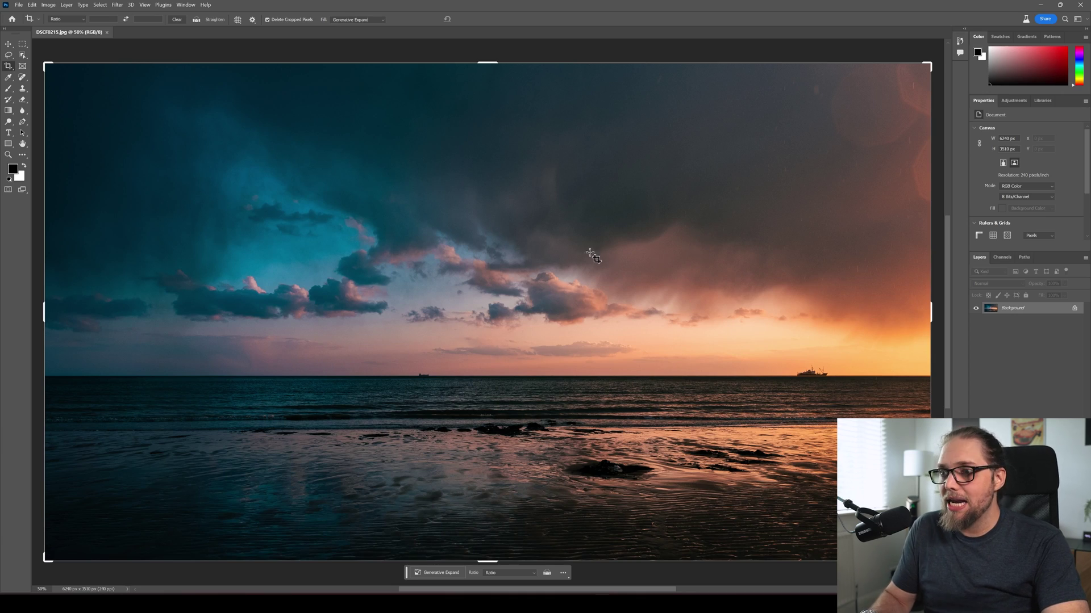
Zoom out and drag the seascape's crop edges outward past both the right and left sides.
{"action": "scroll", "coordinate": [529, 282], "scroll_direction": "down", "scroll_amount": 2}
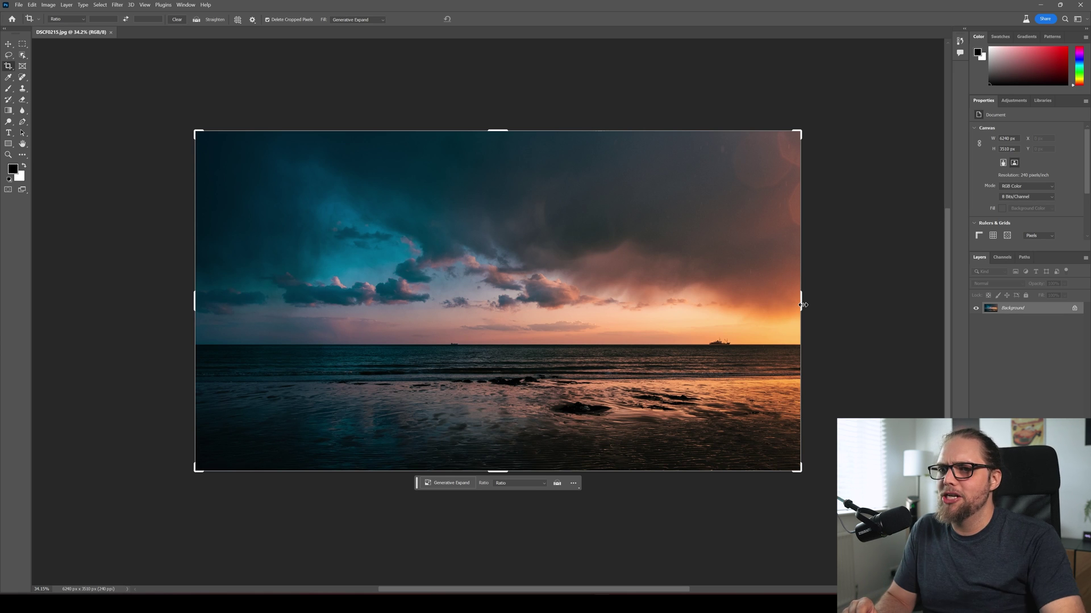
{"action": "left_click", "coordinate": [802, 305]}
{"action": "left_click_drag", "start_coordinate": [802, 307], "coordinate": [864, 304]}
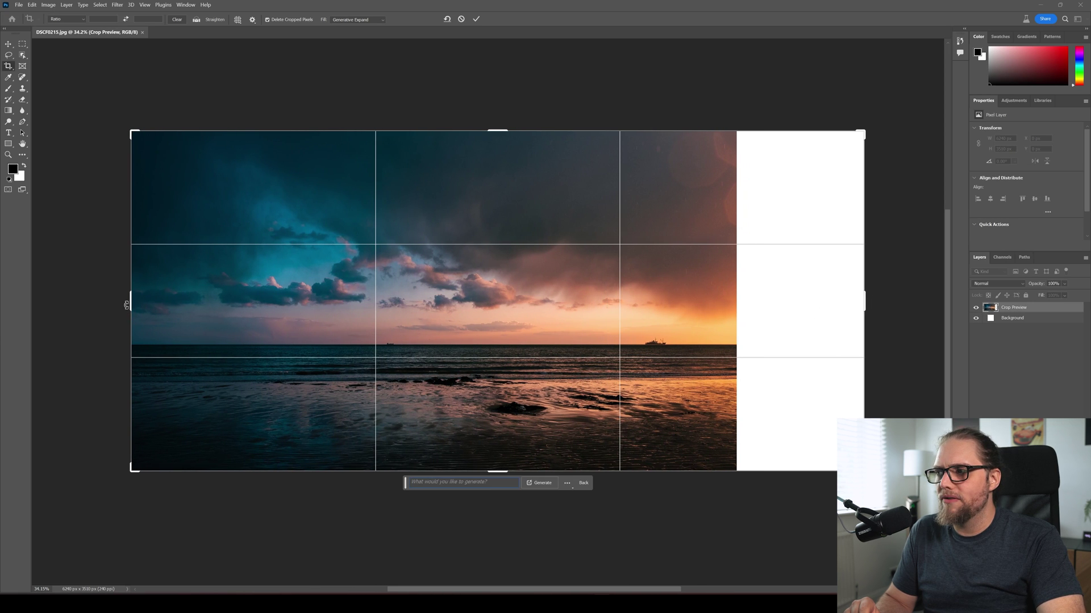
{"action": "left_click_drag", "start_coordinate": [127, 305], "coordinate": [61, 308]}
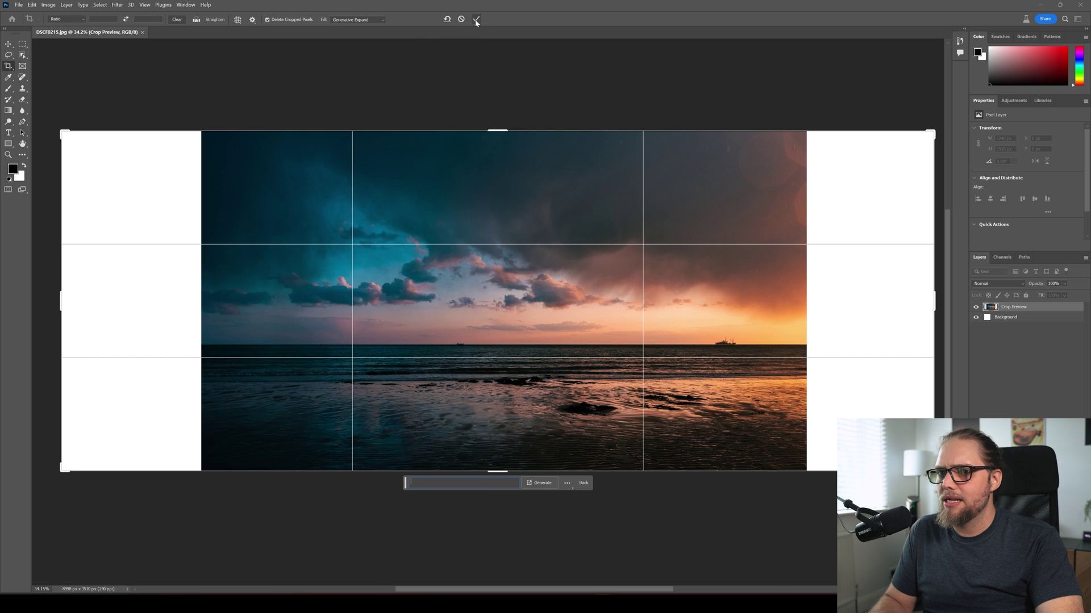
Generate sky and sea for both widened sides of the seascape, then zoom out.
{"action": "left_click", "coordinate": [542, 483]}
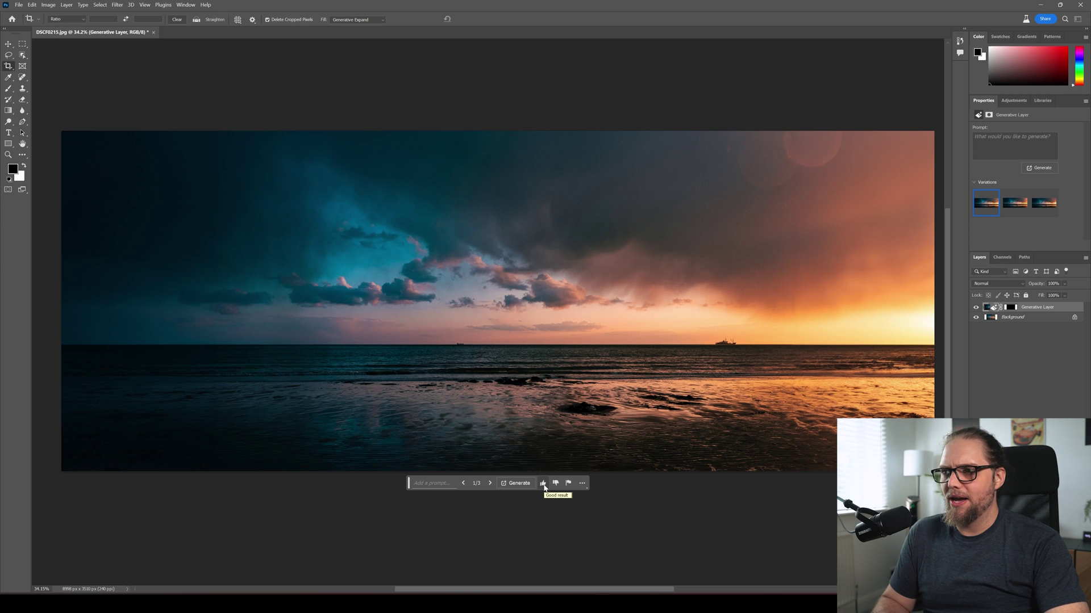
{"action": "scroll", "coordinate": [544, 471], "scroll_direction": "down", "scroll_amount": 3}
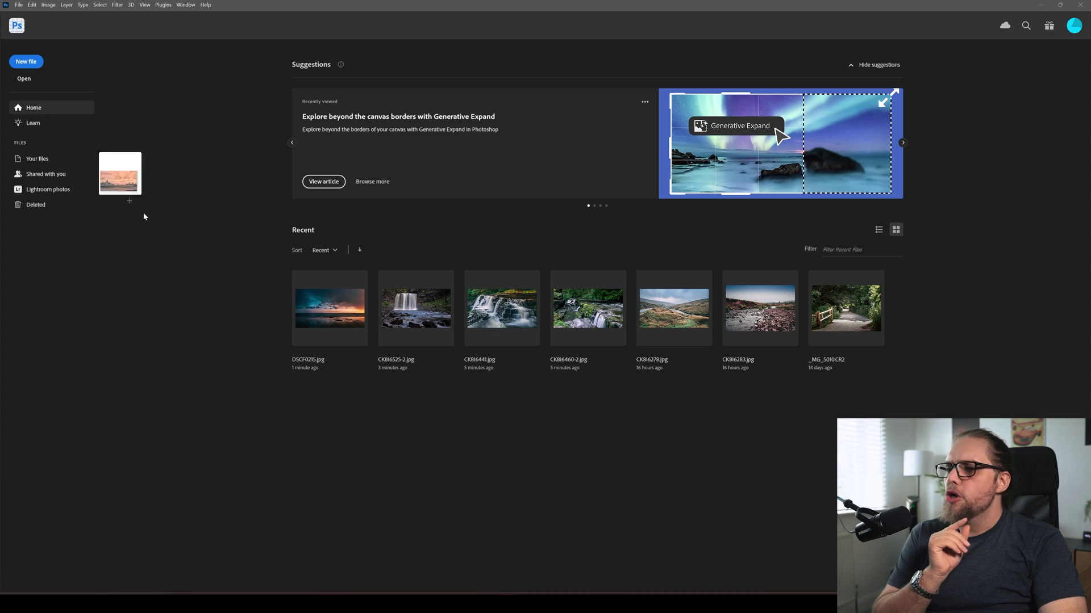
Drop the DSC02156.jpg pier photo onto Photoshop to open it, then zoom out.
{"action": "left_click_drag", "start_coordinate": [141, 215], "coordinate": [541, 465]}
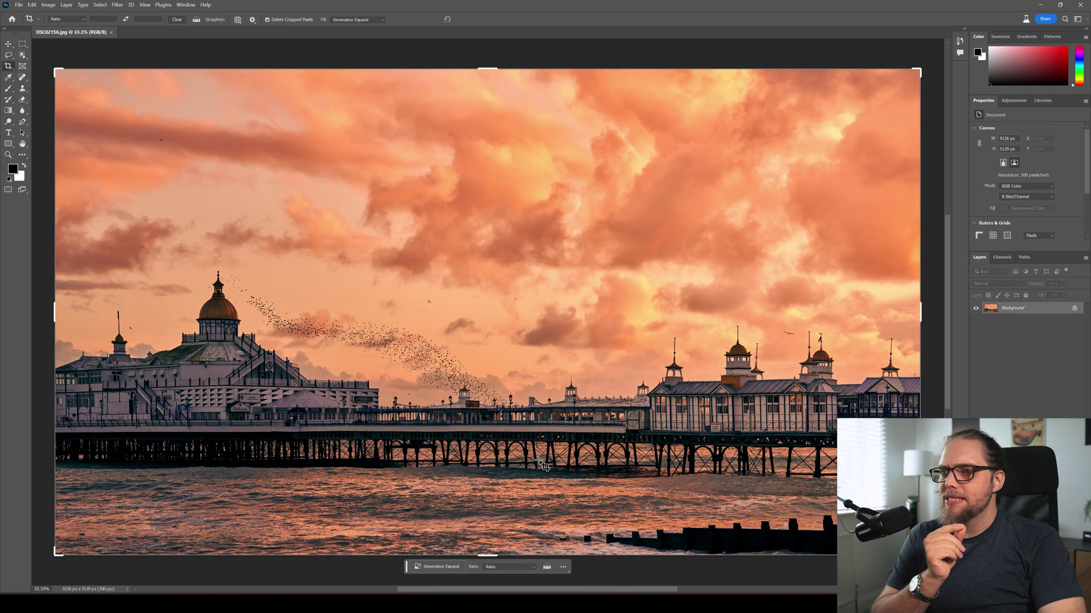
{"action": "scroll", "coordinate": [539, 323], "scroll_direction": "down", "scroll_amount": 3}
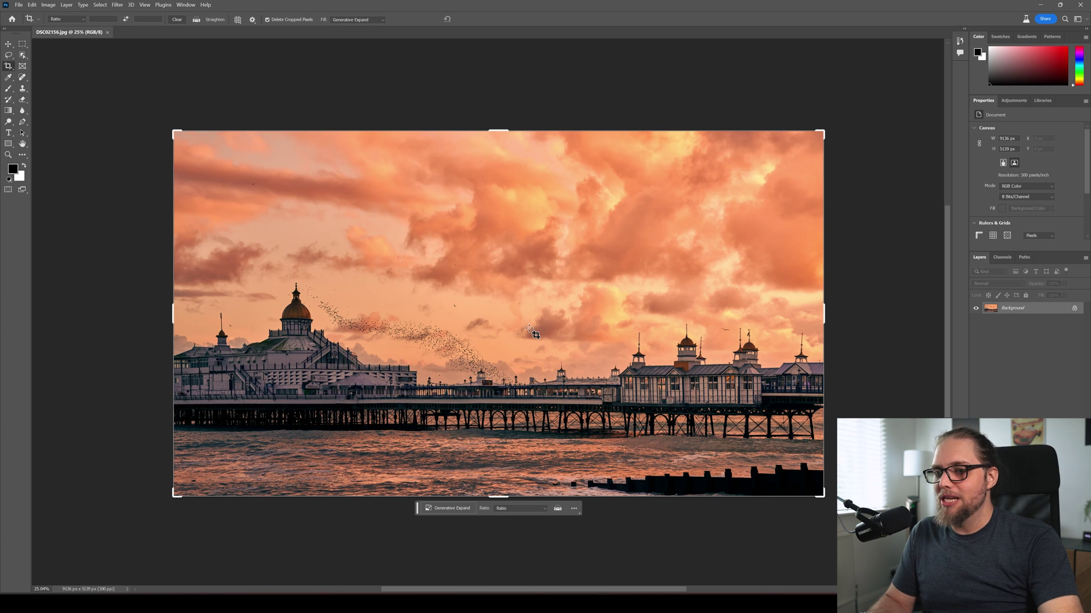
Extend the pier photo's crop past its left edge and generate the fill with no prompt.
{"action": "left_click_drag", "start_coordinate": [174, 313], "coordinate": [117, 325]}
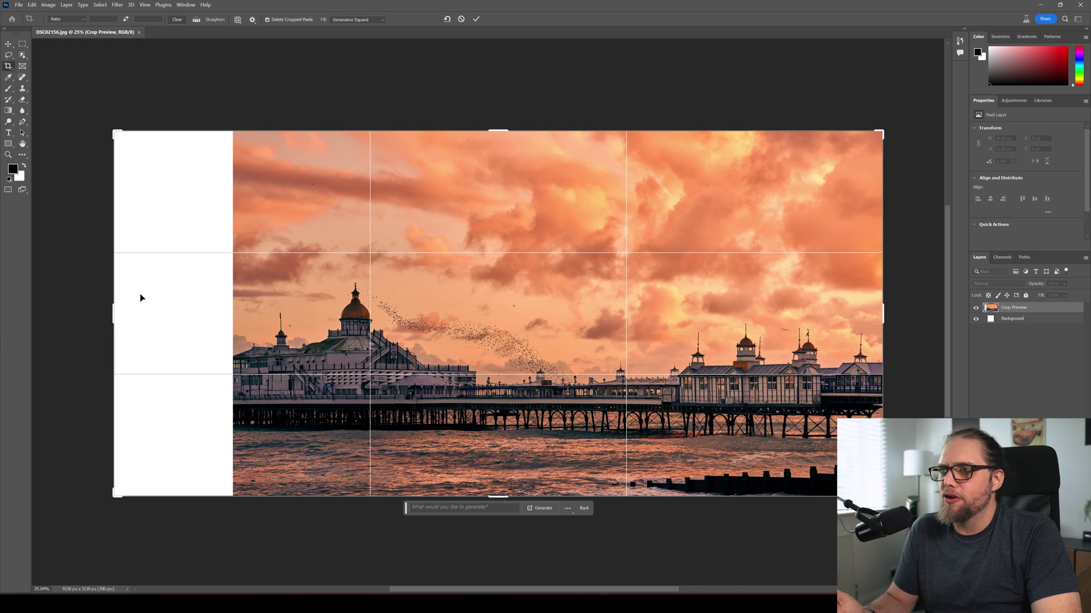
{"action": "left_click", "coordinate": [544, 507]}
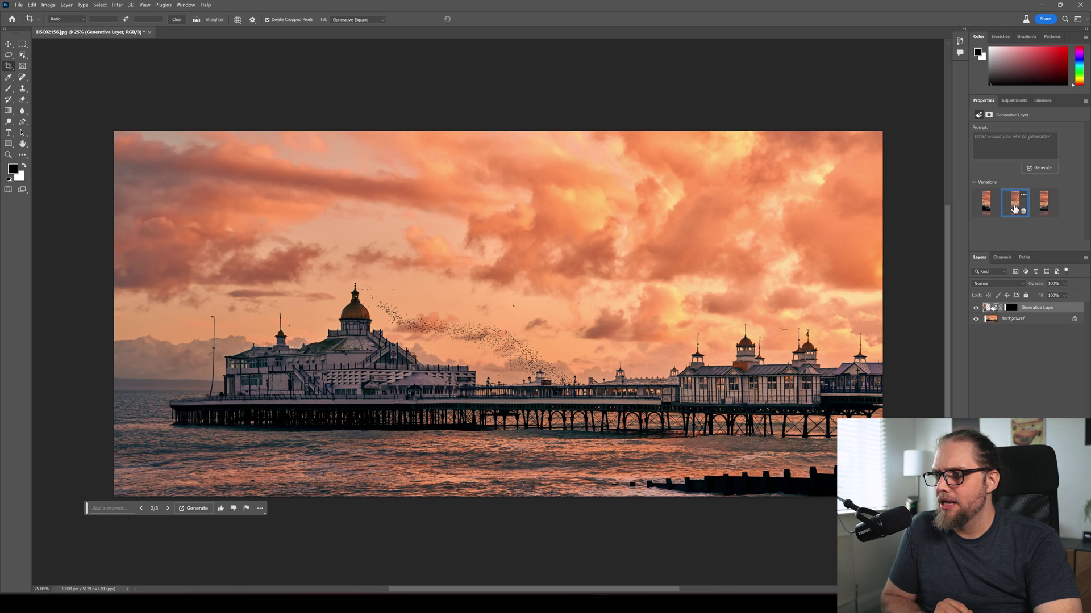
Compare the pier variations, generate three more, and apply variation 5 with the pier ending in open sea.
{"action": "left_click", "coordinate": [1039, 207]}
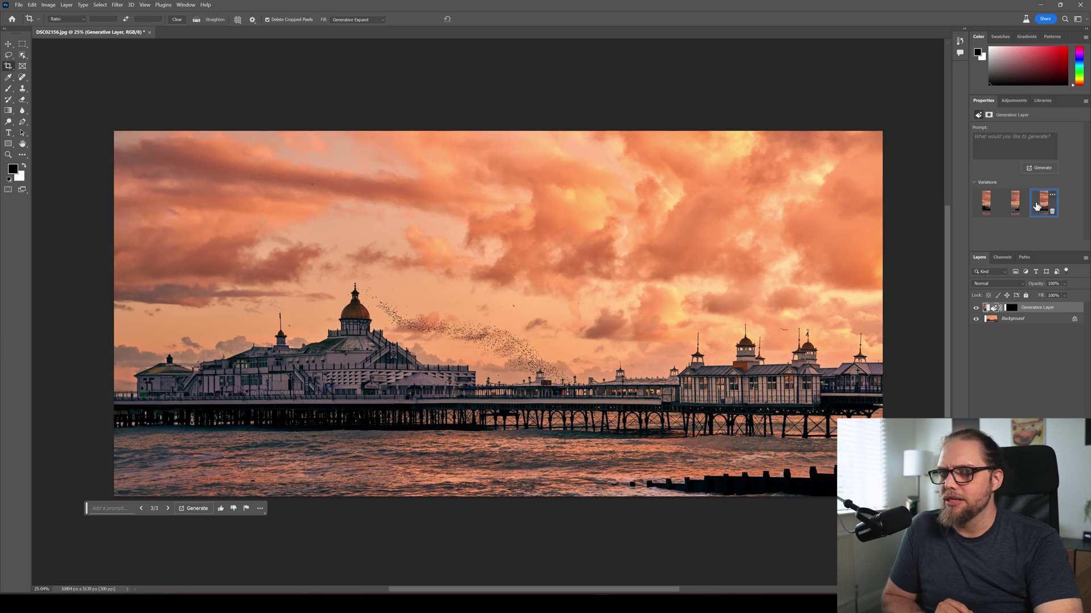
{"action": "left_click", "coordinate": [1017, 210]}
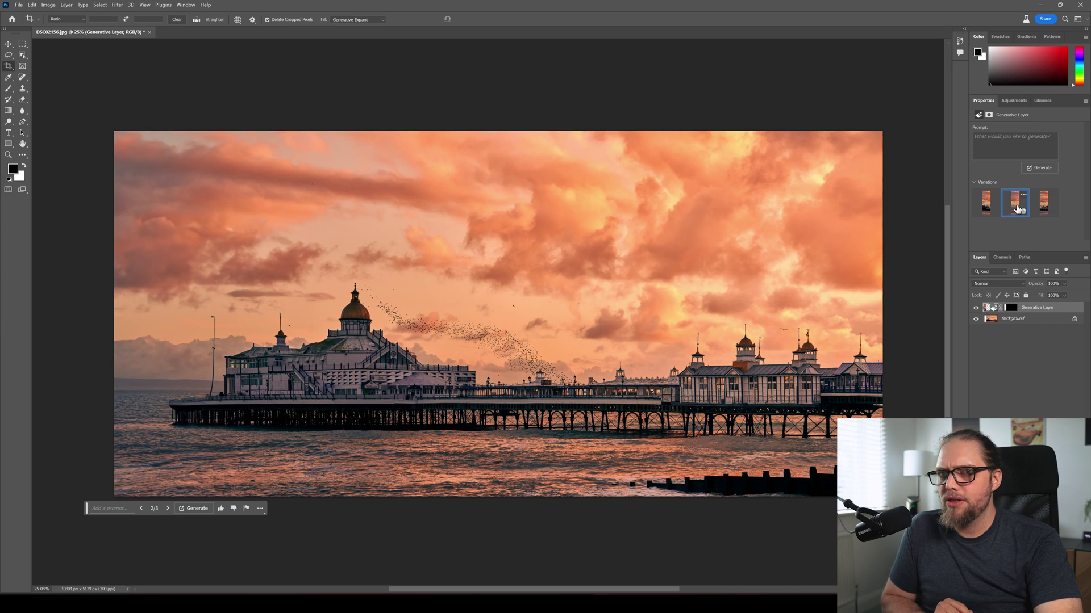
{"action": "left_click", "coordinate": [1040, 169]}
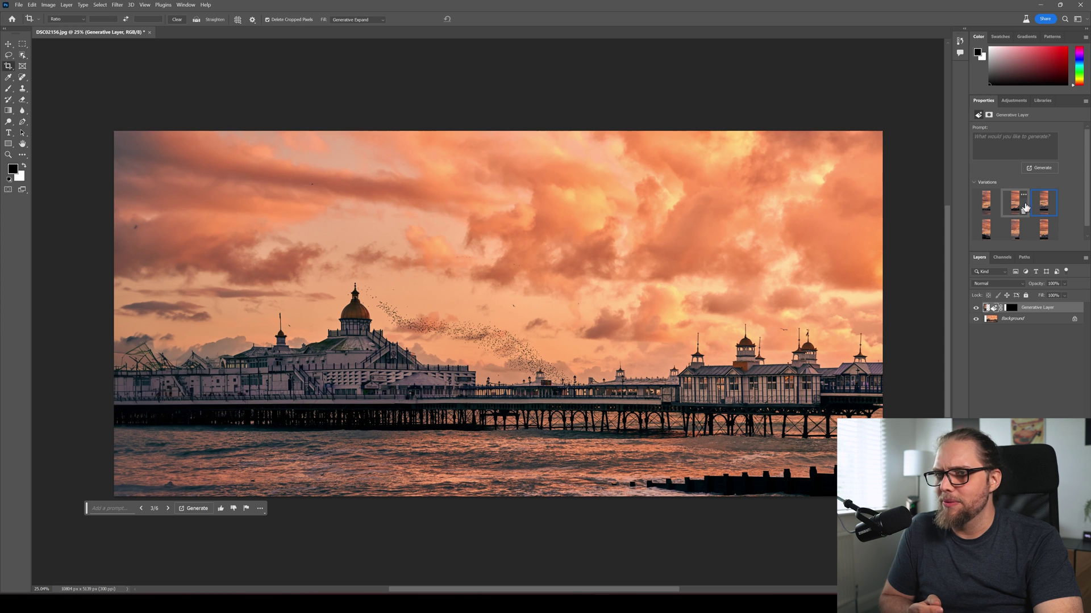
{"action": "left_click", "coordinate": [1007, 208]}
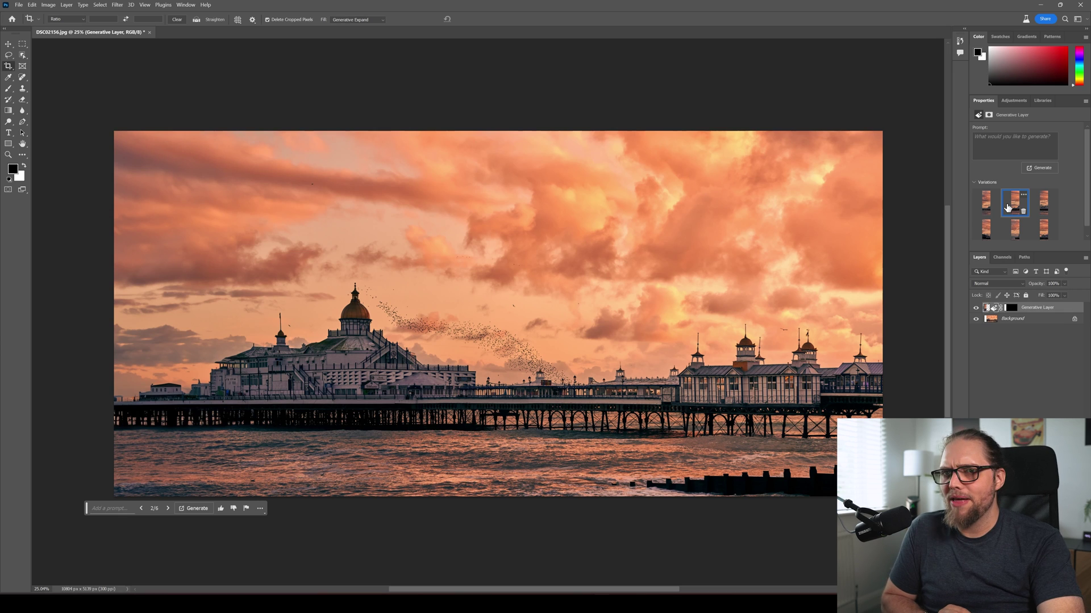
{"action": "left_click", "coordinate": [1014, 238]}
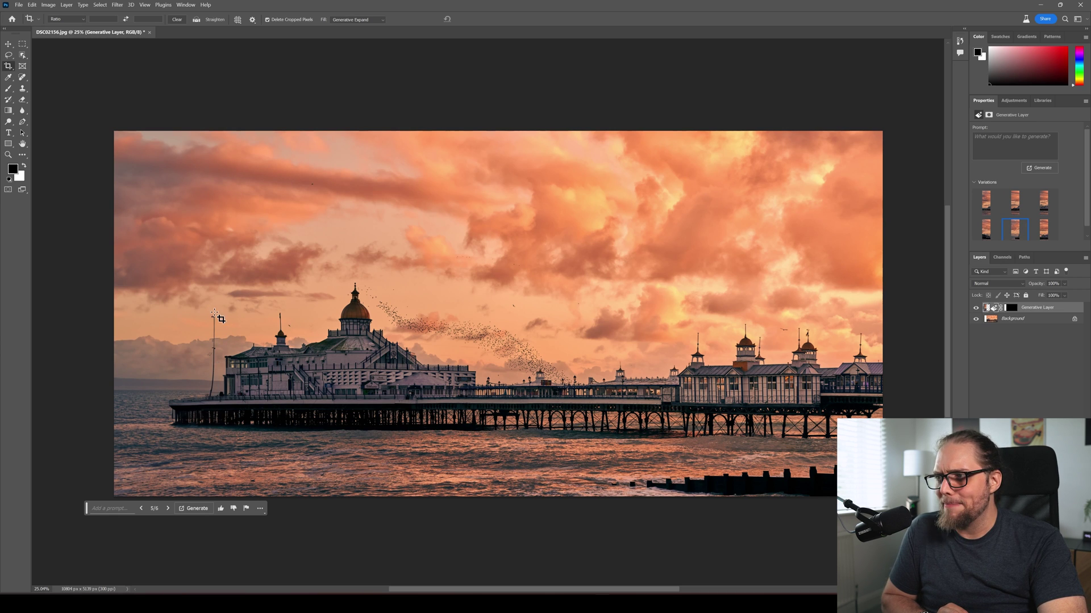
Generate a fresh batch of left-side pier extensions, preview variations 3, 2 and 1, then choose variation 8.
{"action": "left_click", "coordinate": [1043, 168]}
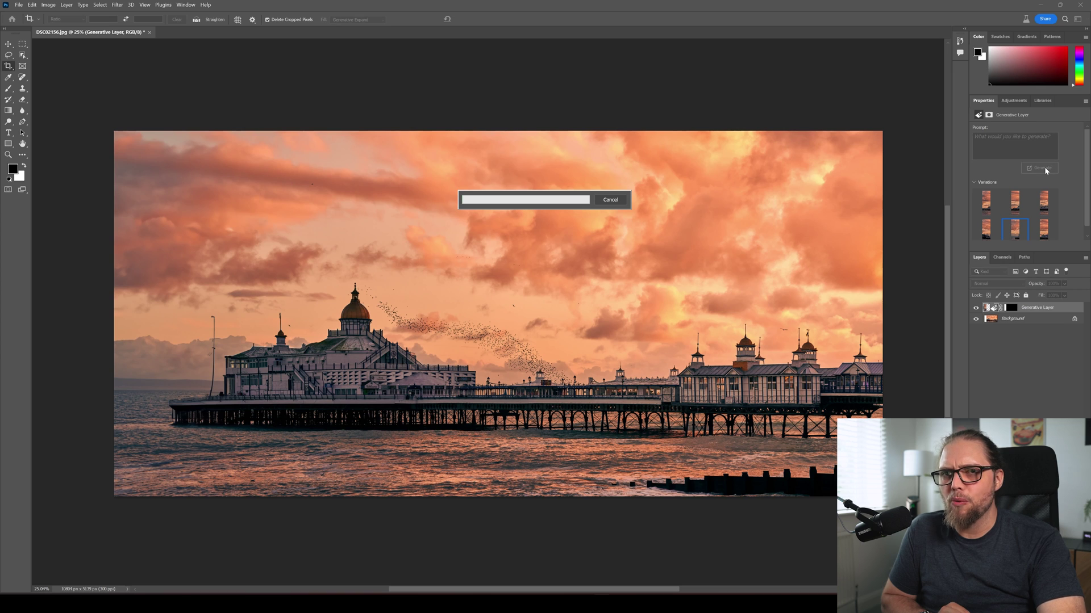
{"action": "left_click", "coordinate": [1042, 211]}
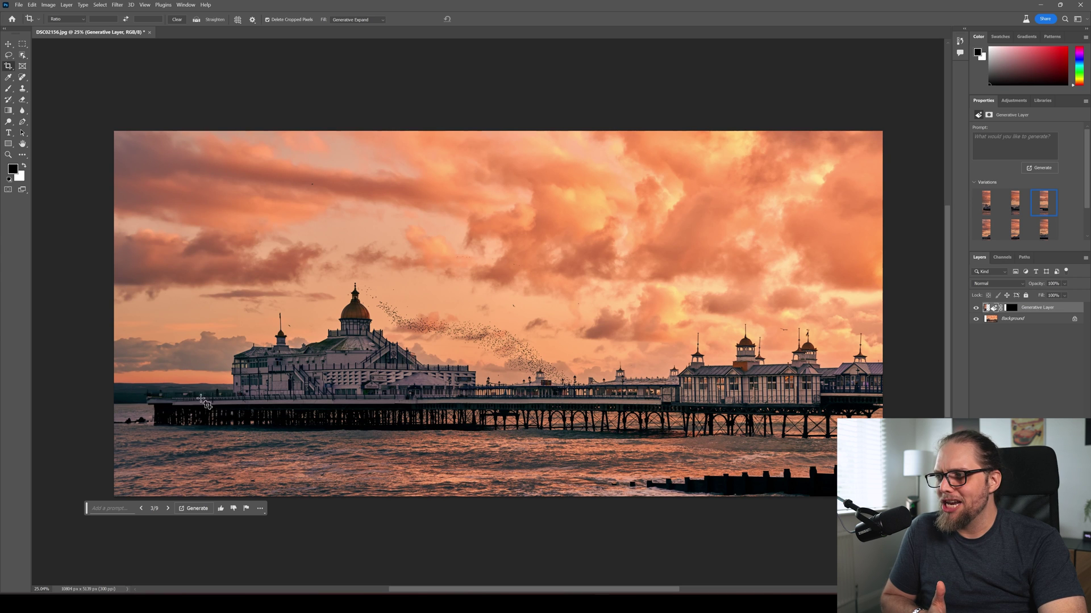
{"action": "left_click", "coordinate": [1012, 211]}
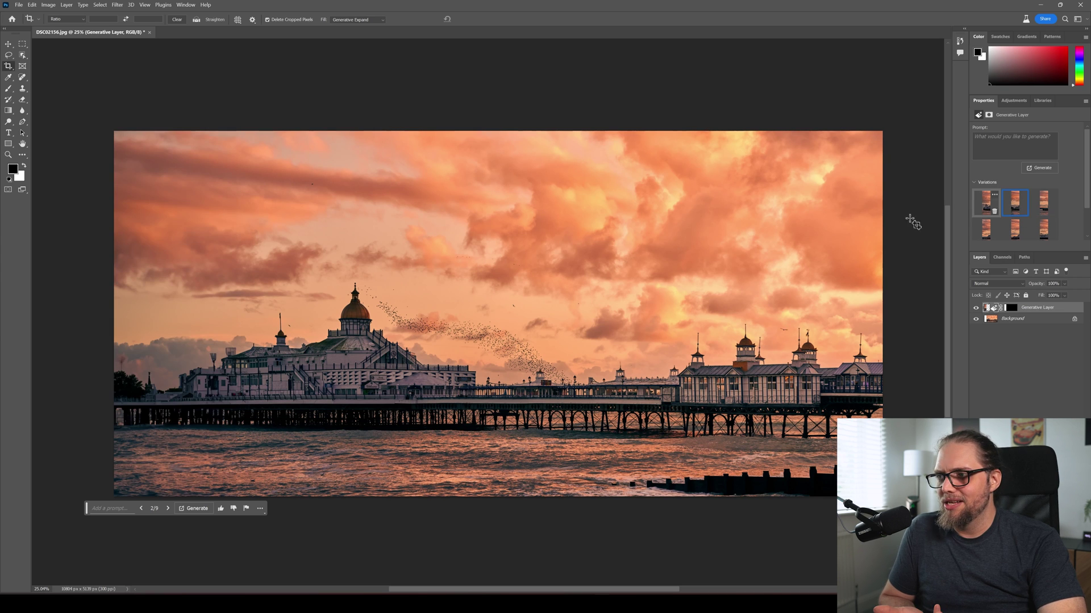
{"action": "left_click", "coordinate": [985, 205]}
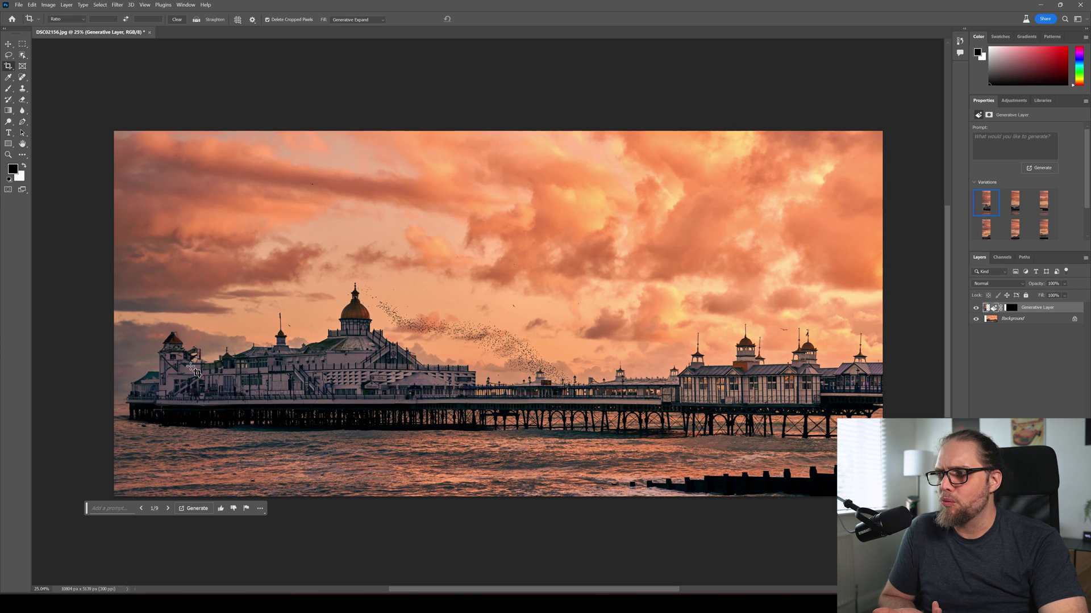
{"action": "scroll", "coordinate": [1014, 216], "scroll_direction": "down", "scroll_amount": 2}
{"action": "left_click", "coordinate": [1012, 226]}
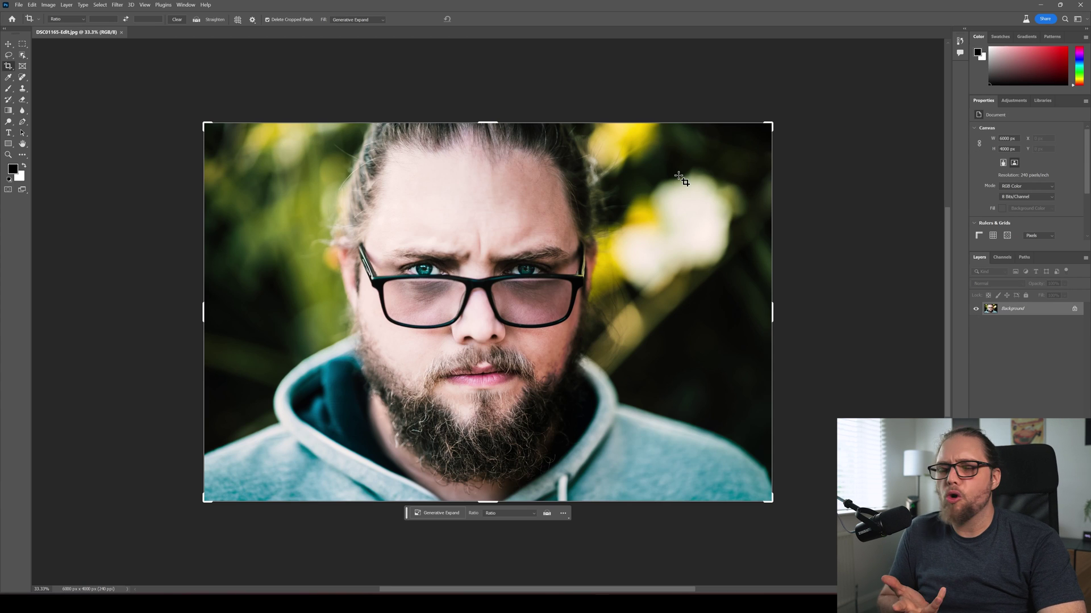
Widen the portrait's crop beyond its top, left, right and bottom edges and generate fill for the border.
{"action": "left_click_drag", "start_coordinate": [485, 121], "coordinate": [487, 89]}
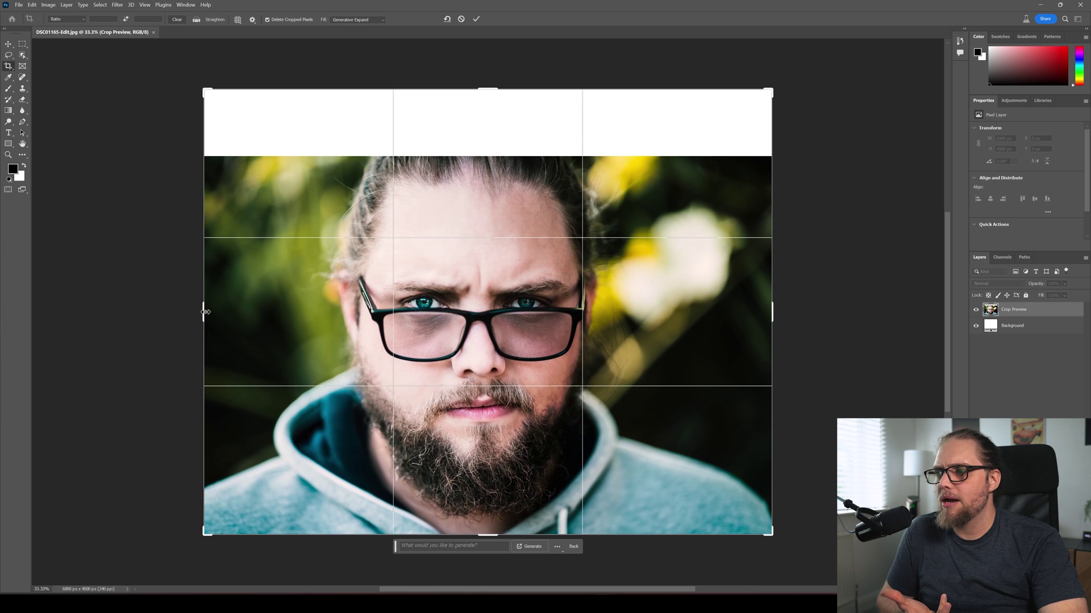
{"action": "left_click_drag", "start_coordinate": [206, 312], "coordinate": [176, 311]}
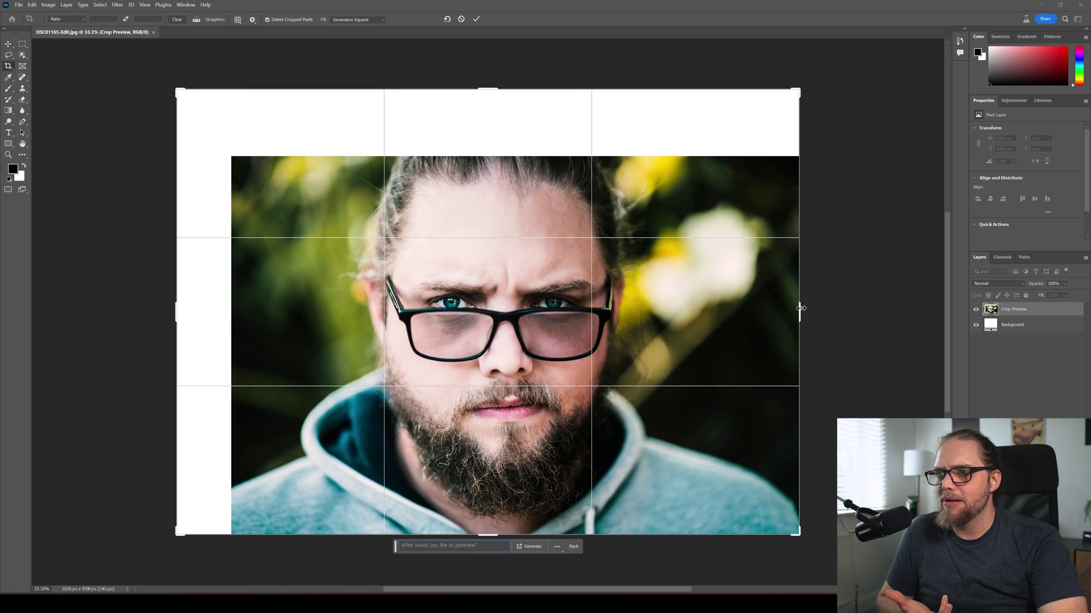
{"action": "left_click_drag", "start_coordinate": [801, 308], "coordinate": [818, 308]}
{"action": "left_click_drag", "start_coordinate": [489, 86], "coordinate": [489, 107]}
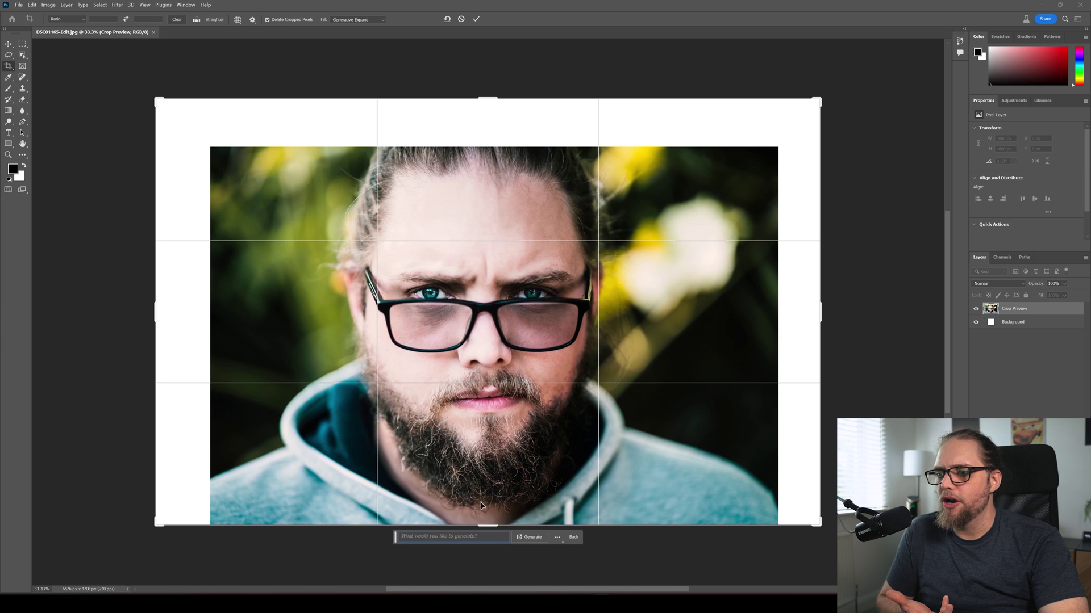
{"action": "left_click_drag", "start_coordinate": [493, 528], "coordinate": [488, 541]}
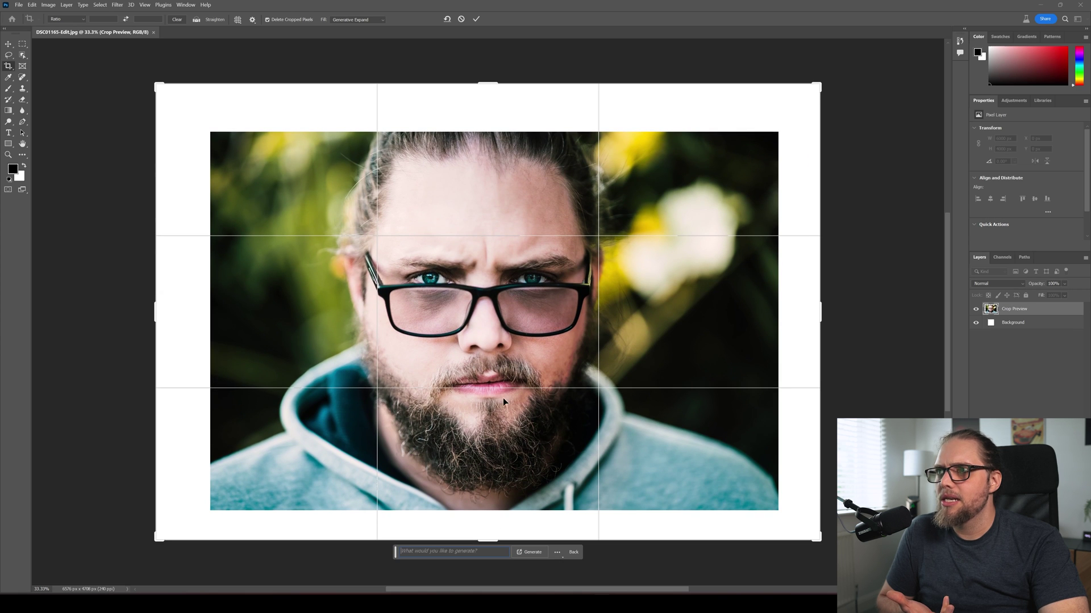
{"action": "left_click", "coordinate": [532, 552]}
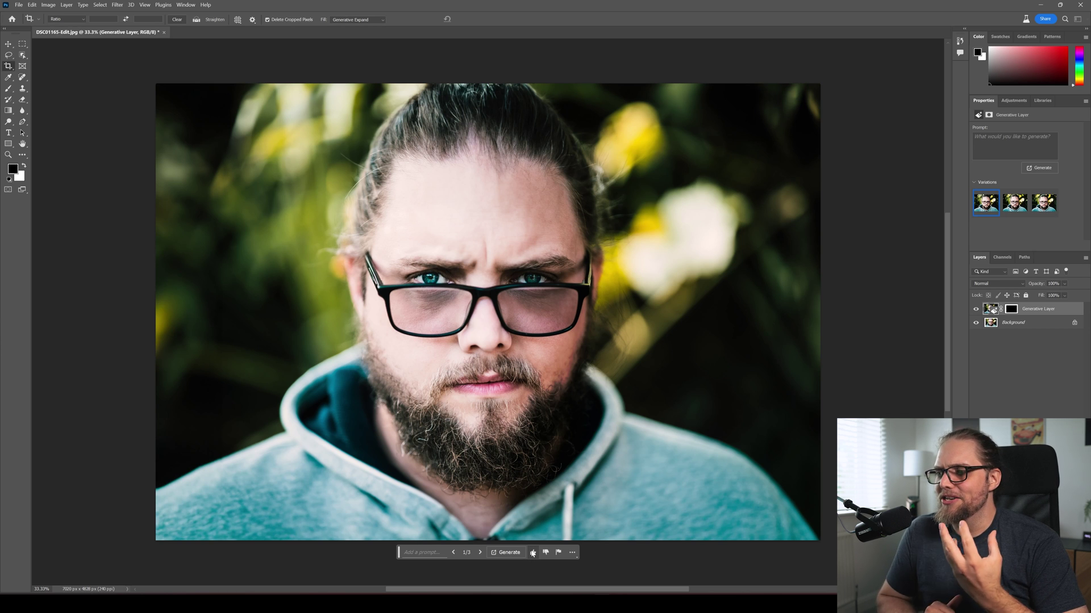
Compare portrait variations 2, 3 and 1, ending on the third with brighter yellow foliage.
{"action": "left_click", "coordinate": [1015, 203]}
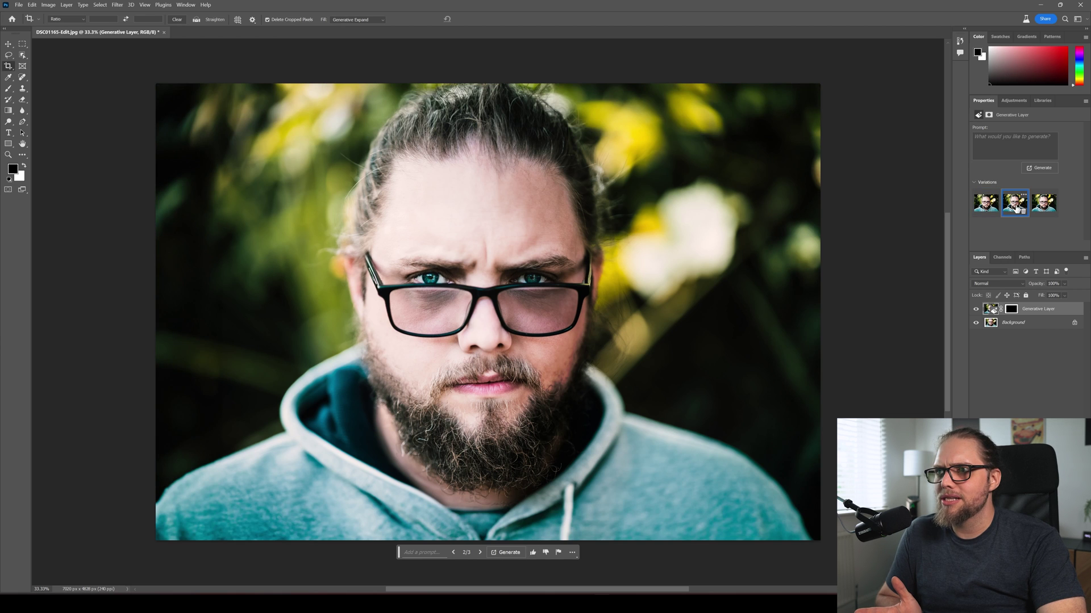
{"action": "left_click", "coordinate": [1035, 210]}
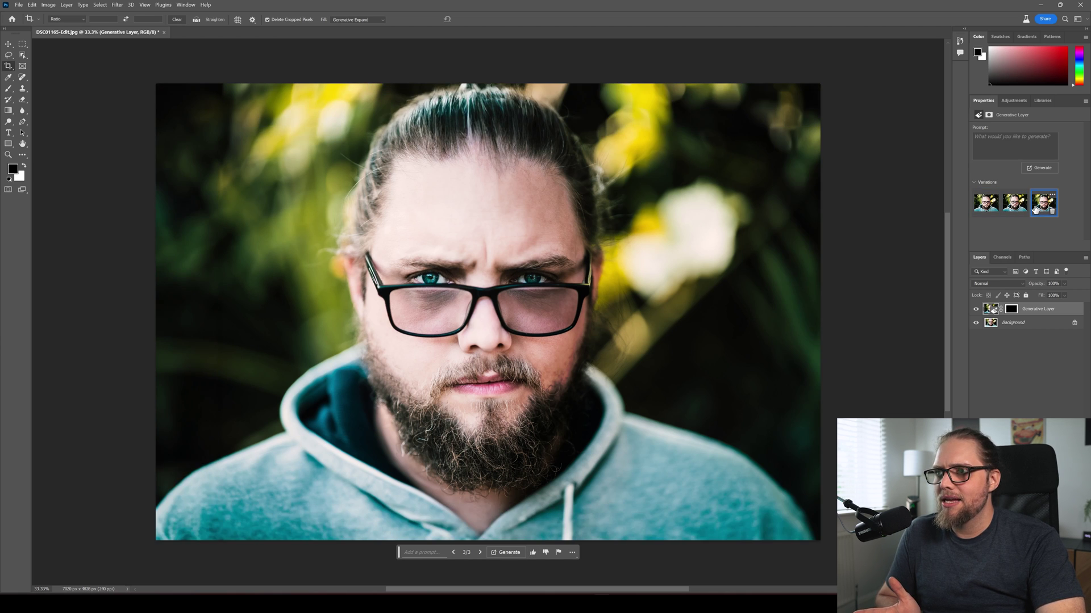
{"action": "left_click", "coordinate": [990, 210]}
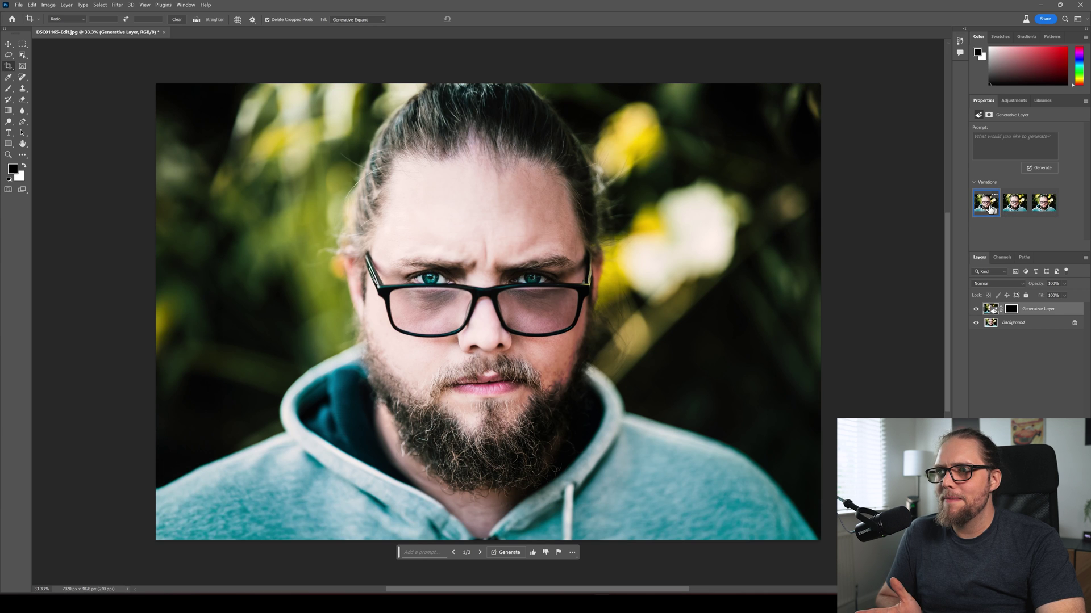
{"action": "left_click", "coordinate": [1035, 208]}
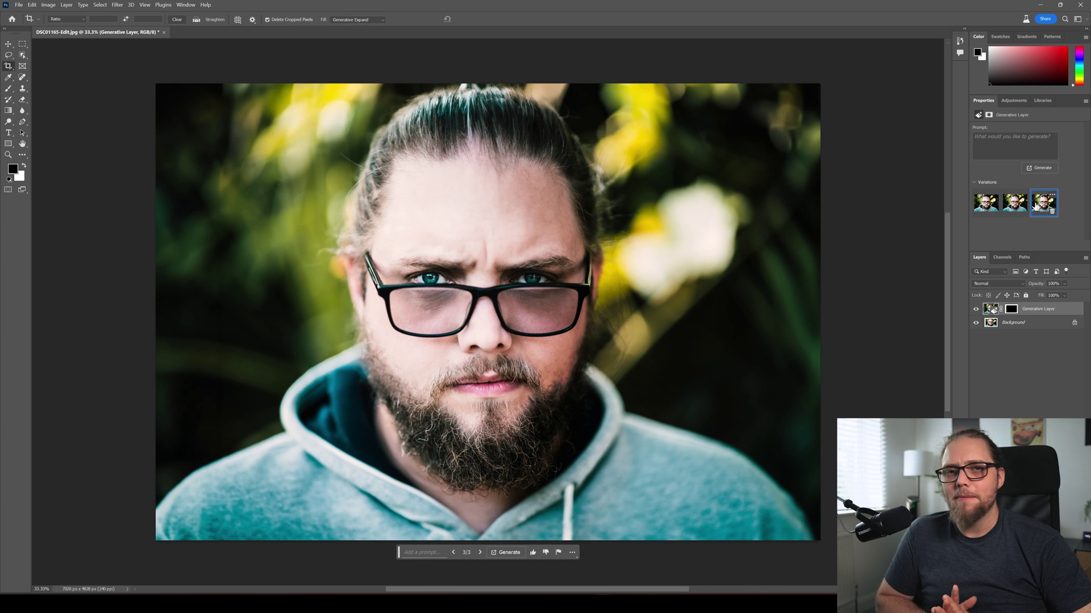